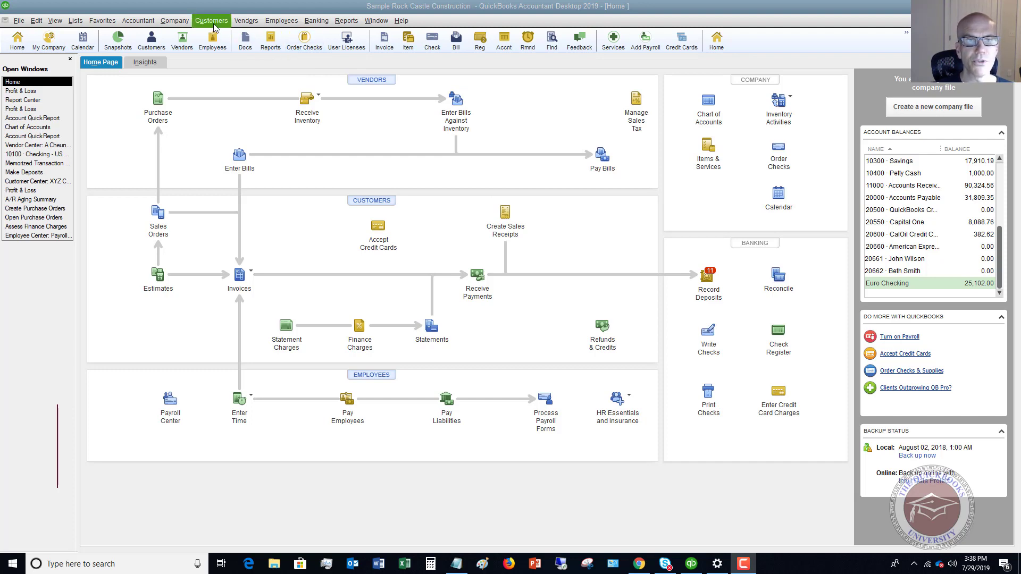
# Step: Start a new bill from Vendors > Enter Bills with Daigle Lighting as the vendor
pyautogui.click(251, 20)
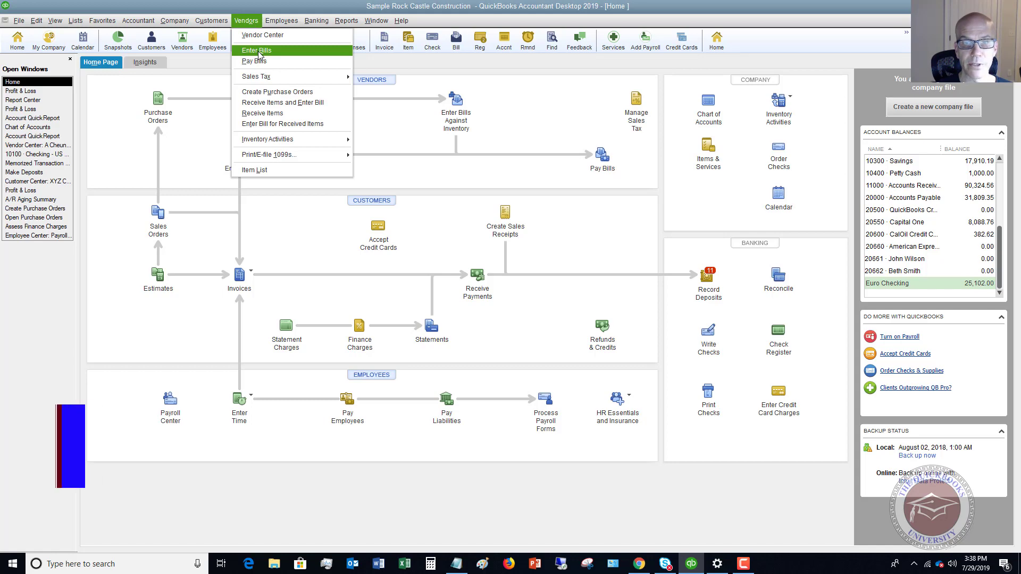
pyautogui.click(240, 156)
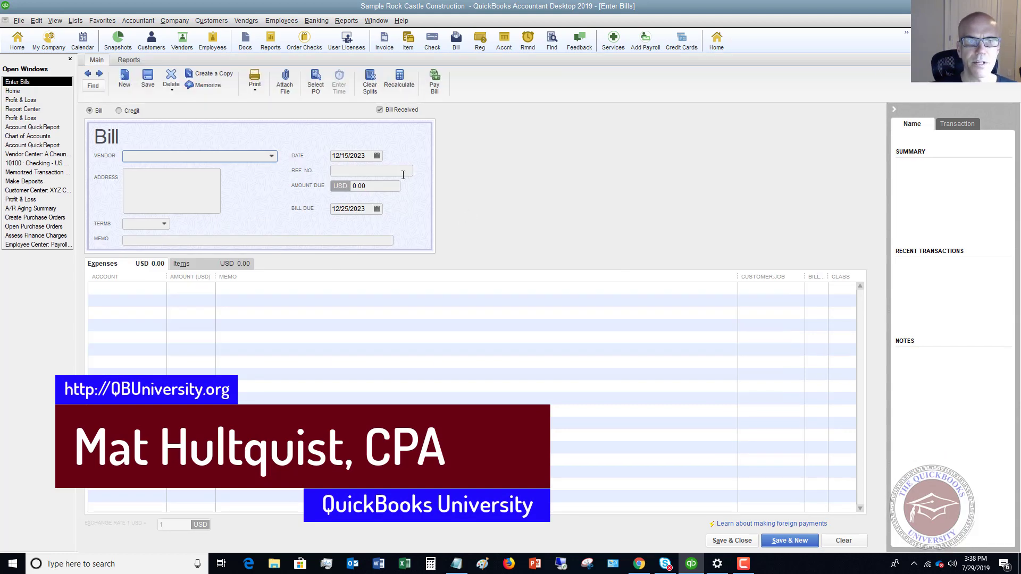
pyautogui.click(273, 157)
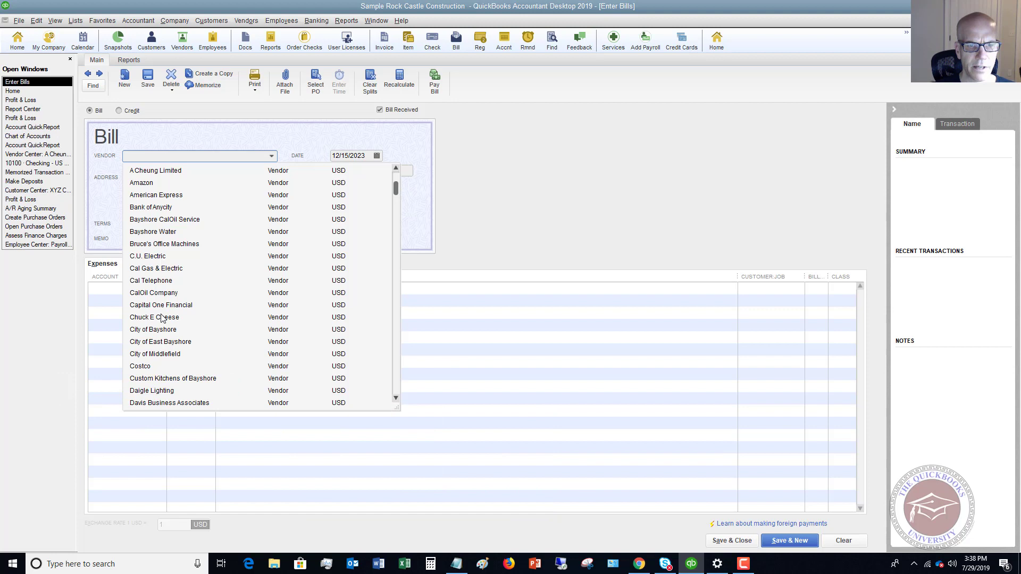
pyautogui.click(169, 391)
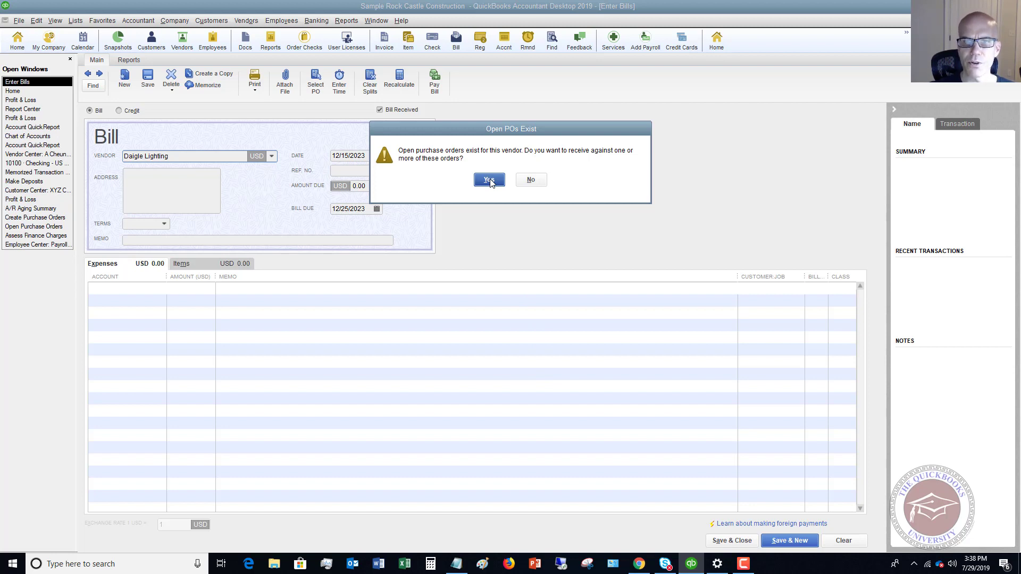
# Step: Decline the open purchase orders and switch the bill lines to the Items tab
pyautogui.click(530, 180)
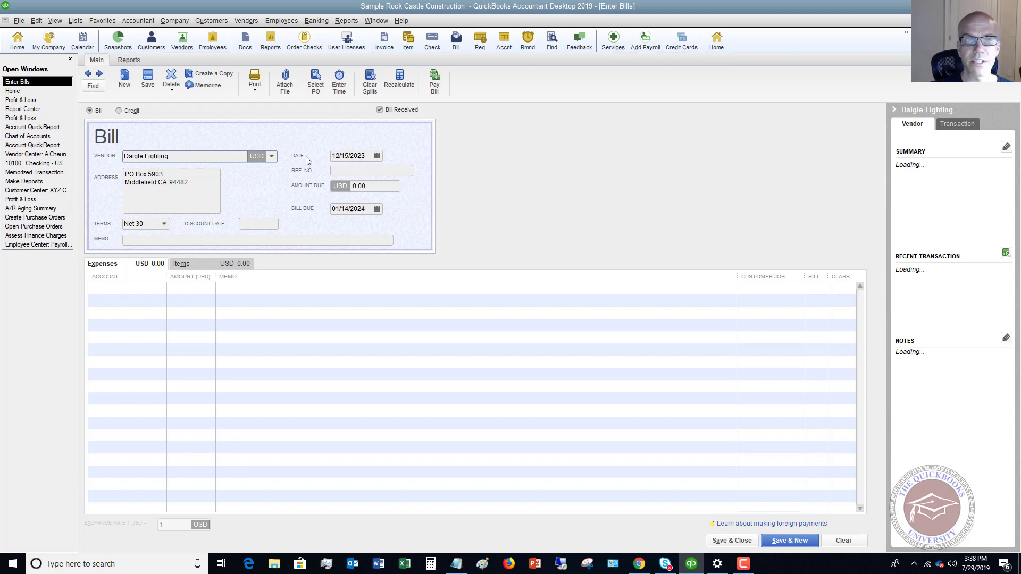
pyautogui.click(383, 185)
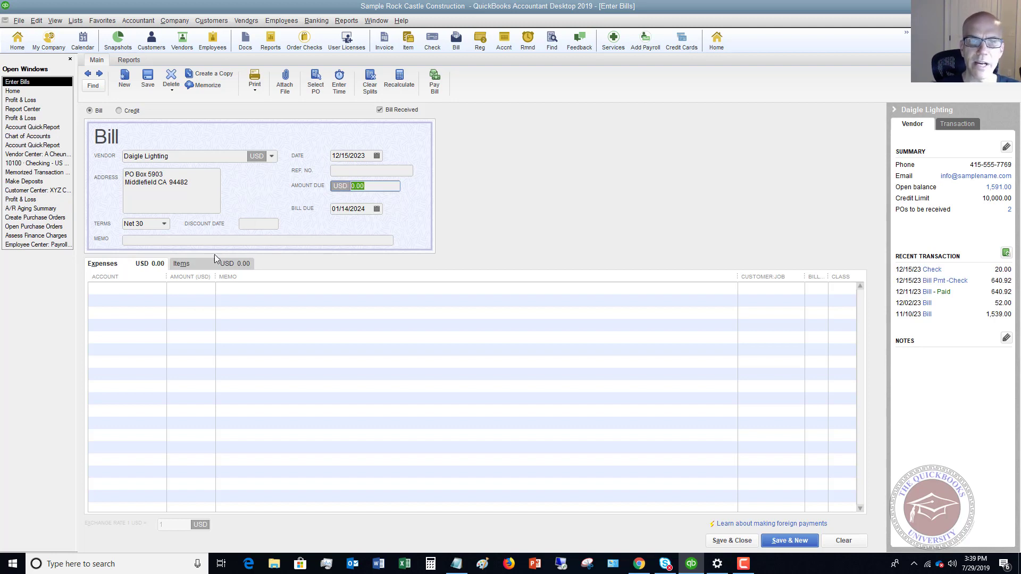
pyautogui.click(199, 265)
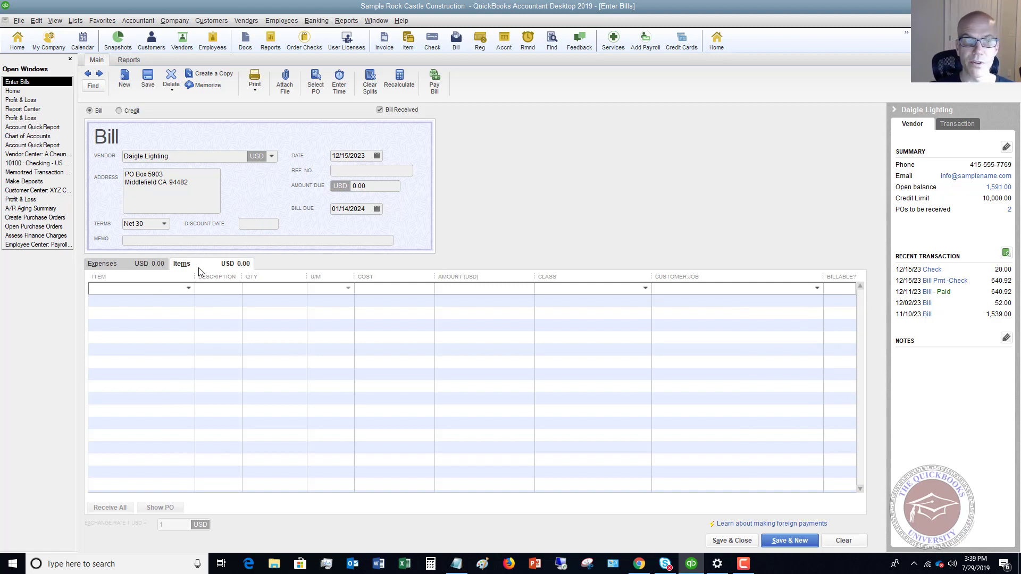
# Step: Open the first line's Item list and scroll through the available items
pyautogui.click(189, 288)
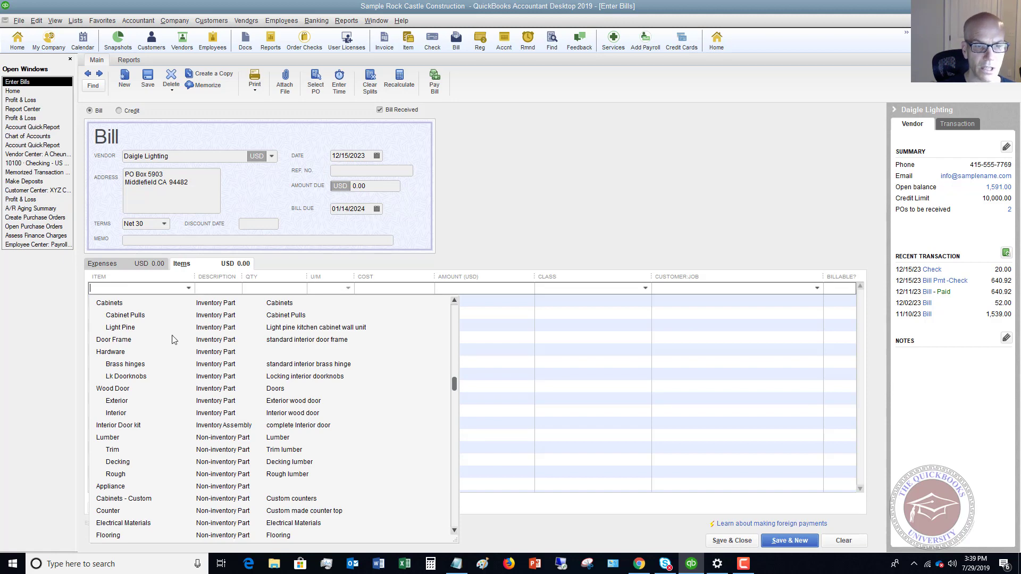
pyautogui.scroll(-3, 171, 339)
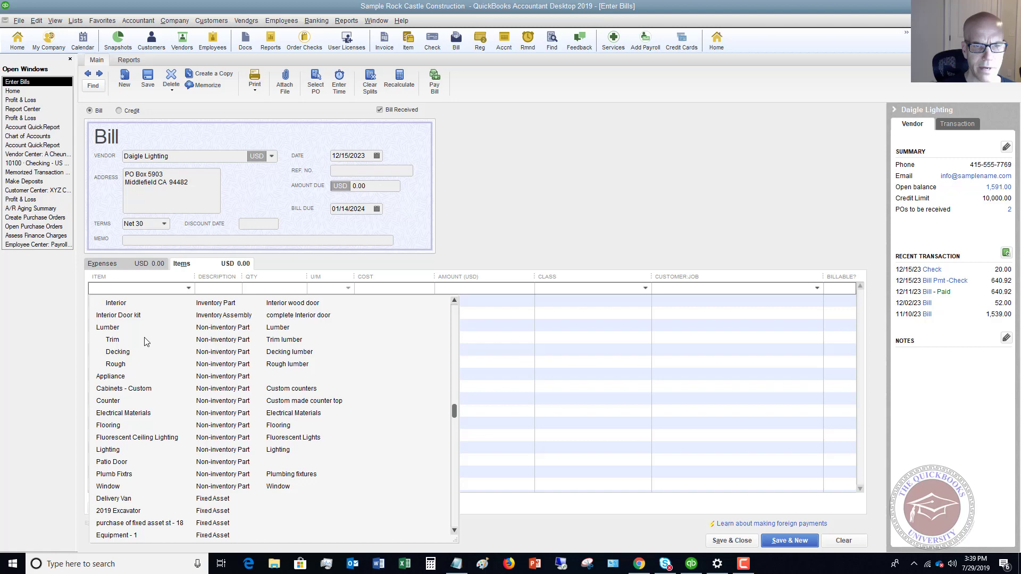
pyautogui.scroll(3, 146, 342)
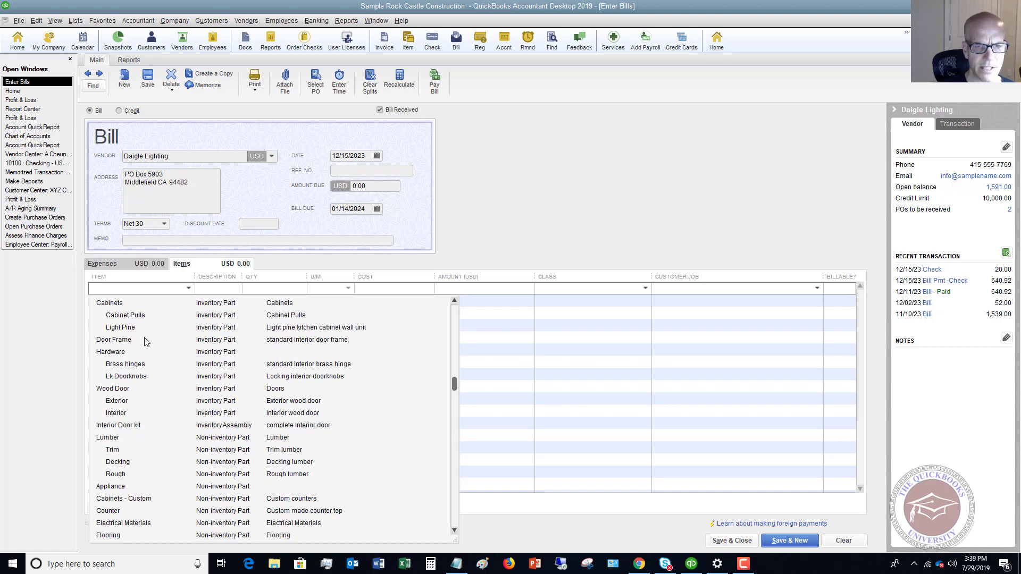
pyautogui.scroll(-2, 147, 341)
pyautogui.scroll(6, 146, 342)
pyautogui.scroll(-1, 147, 342)
pyautogui.scroll(2, 147, 342)
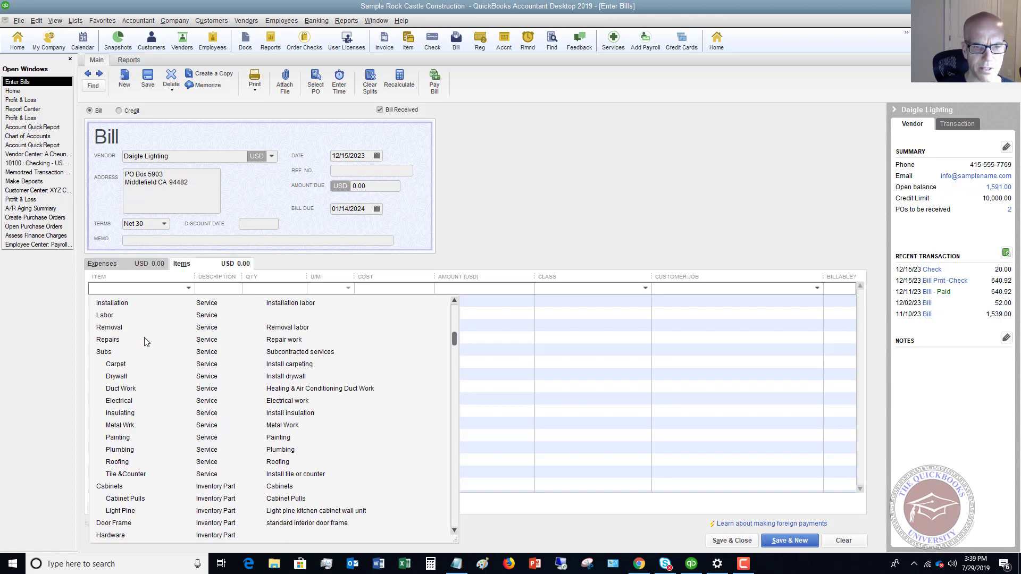
pyautogui.scroll(-3, 147, 342)
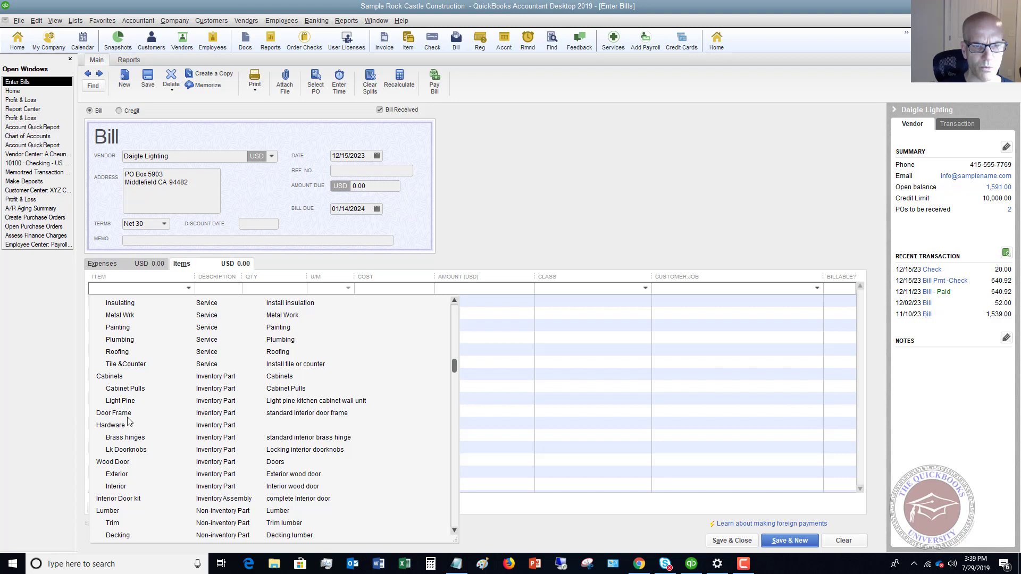
# Step: Enter a Door Frame line: quantity 15 at 12.00, class Remodel, totalling 180.00
pyautogui.click(123, 414)
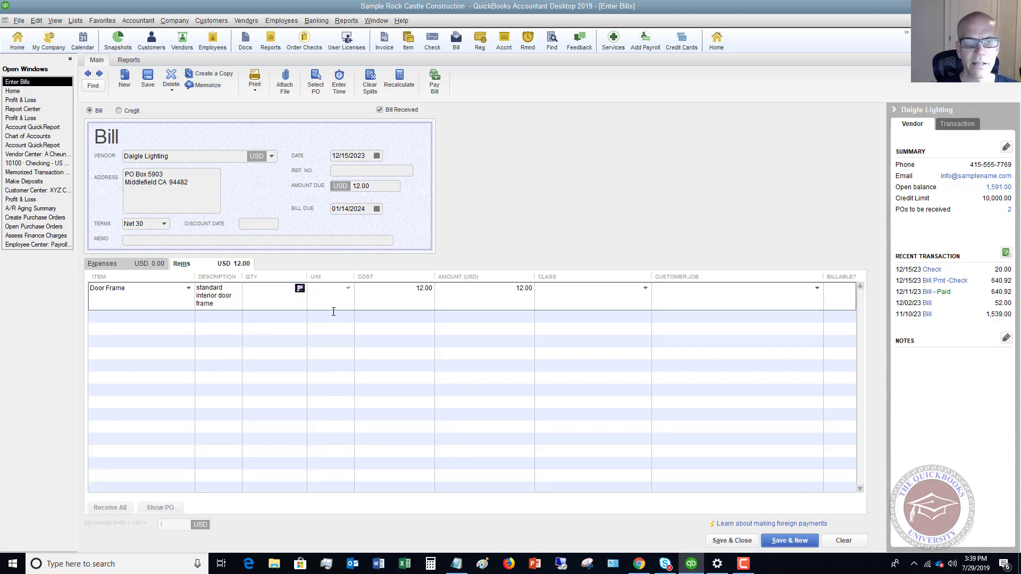
pyautogui.press('Tab')
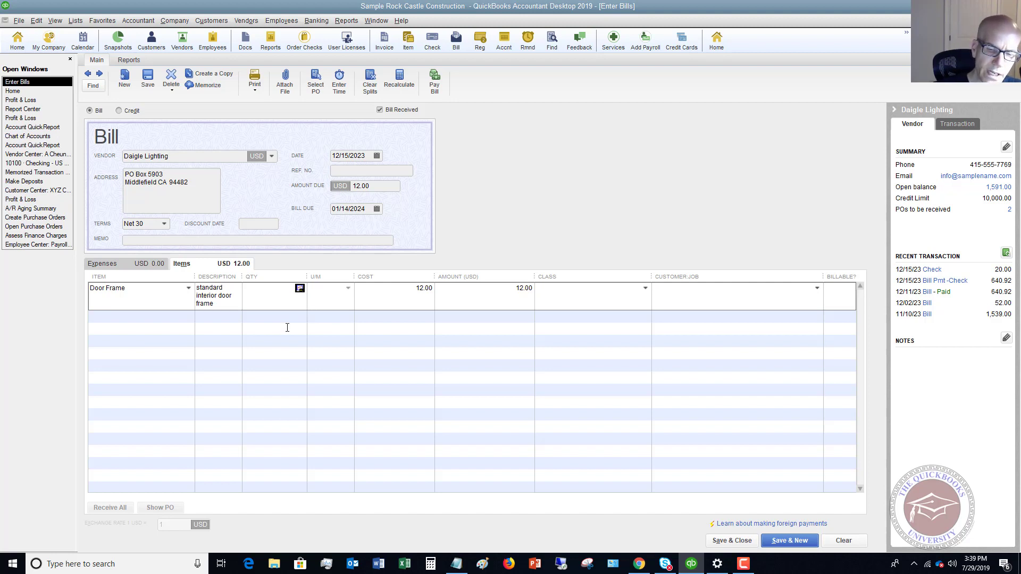
pyautogui.write('15')
pyautogui.press('Tab')
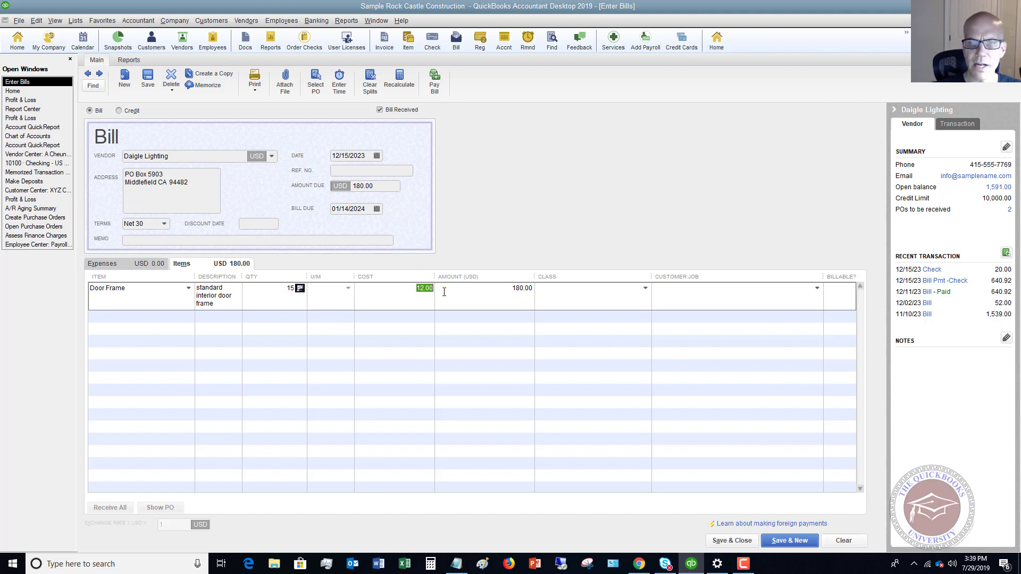
pyautogui.press('Tab')
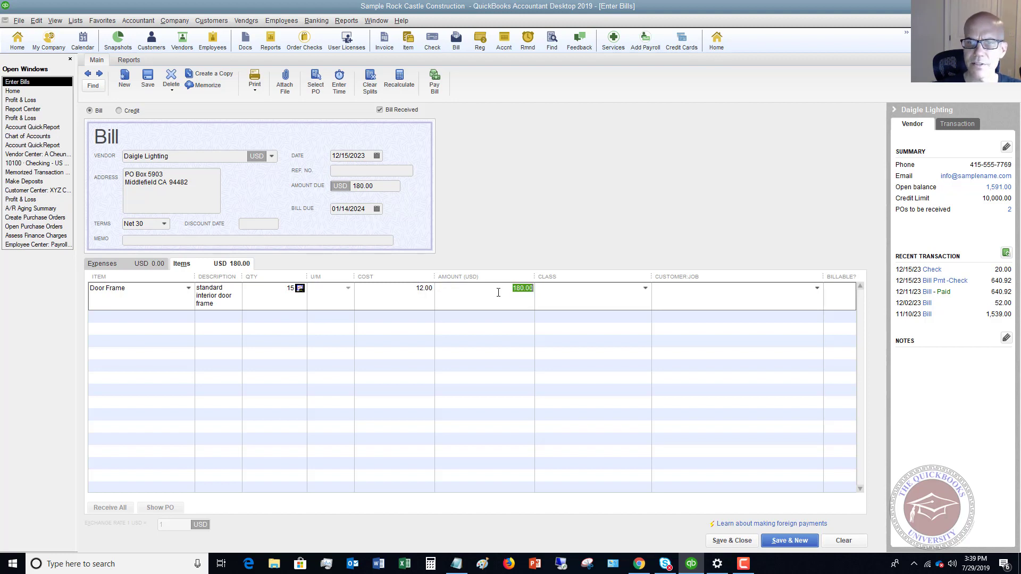
pyautogui.click(646, 289)
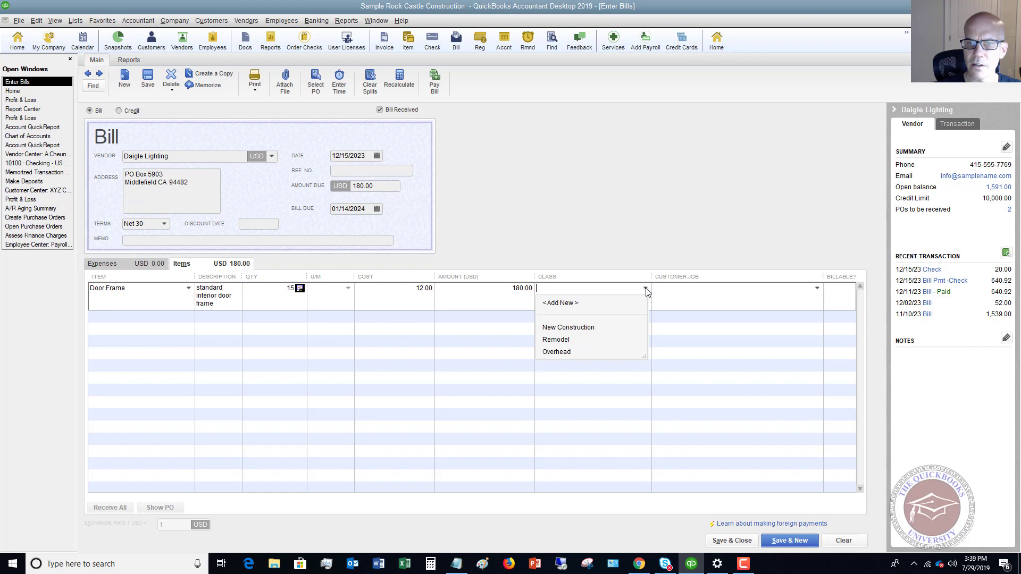
pyautogui.click(553, 340)
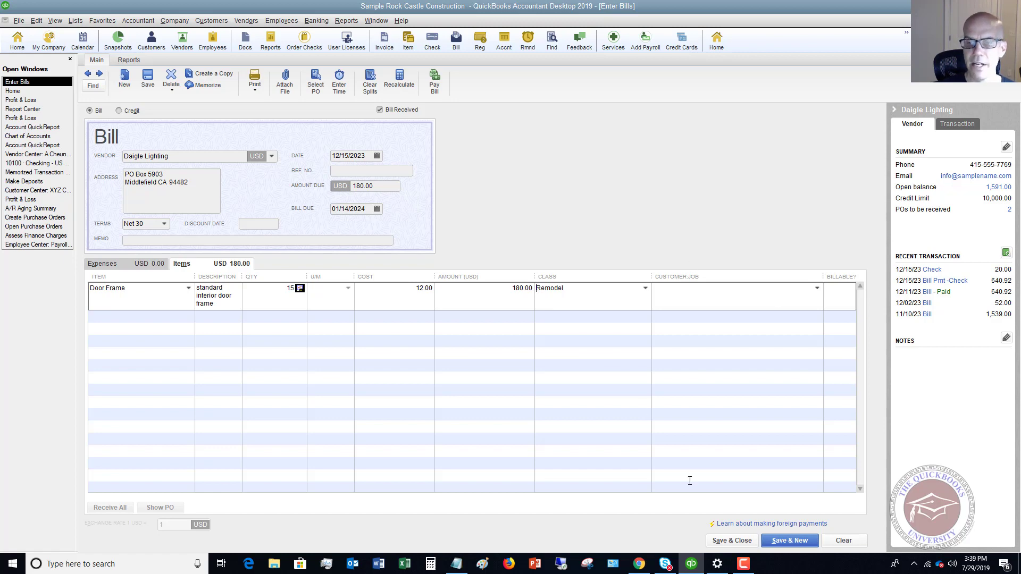
# Step: Save the Daigle Lighting bill with Save & New and bring up Pay Bills
pyautogui.click(789, 541)
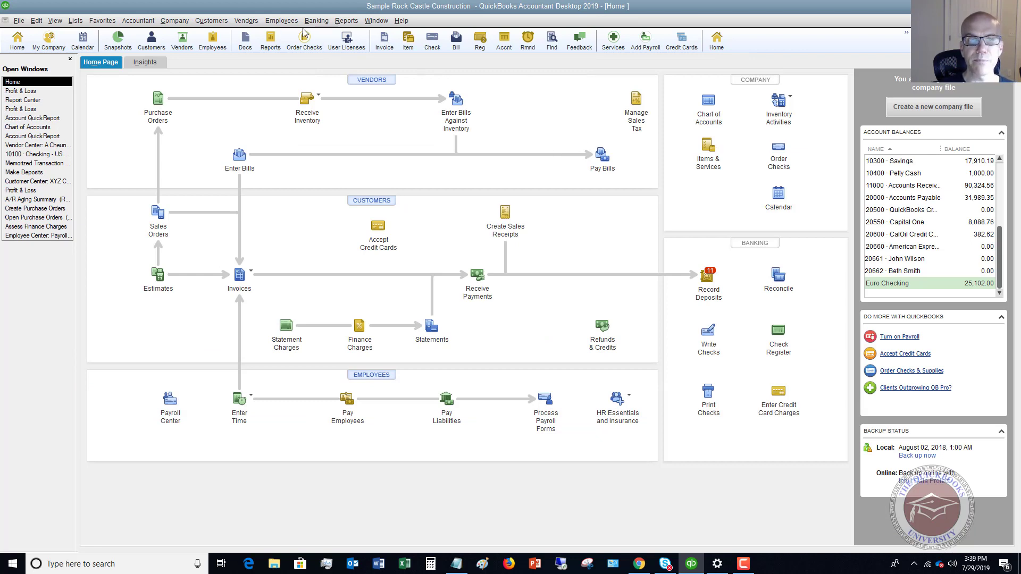
pyautogui.click(599, 157)
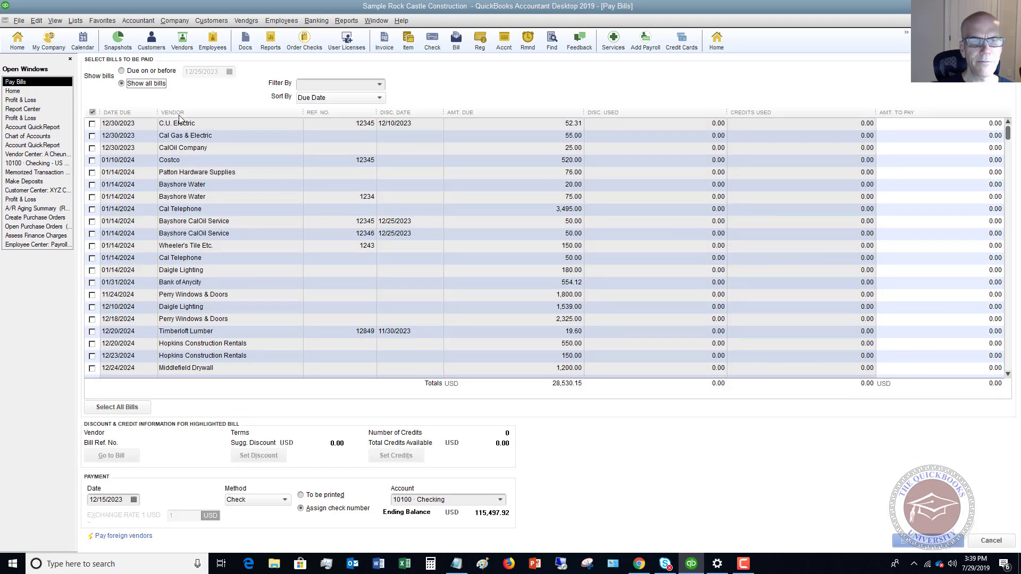
# Step: Pay the 180.00 Daigle Lighting bill by credit card from account 20550 Capital One
pyautogui.click(184, 271)
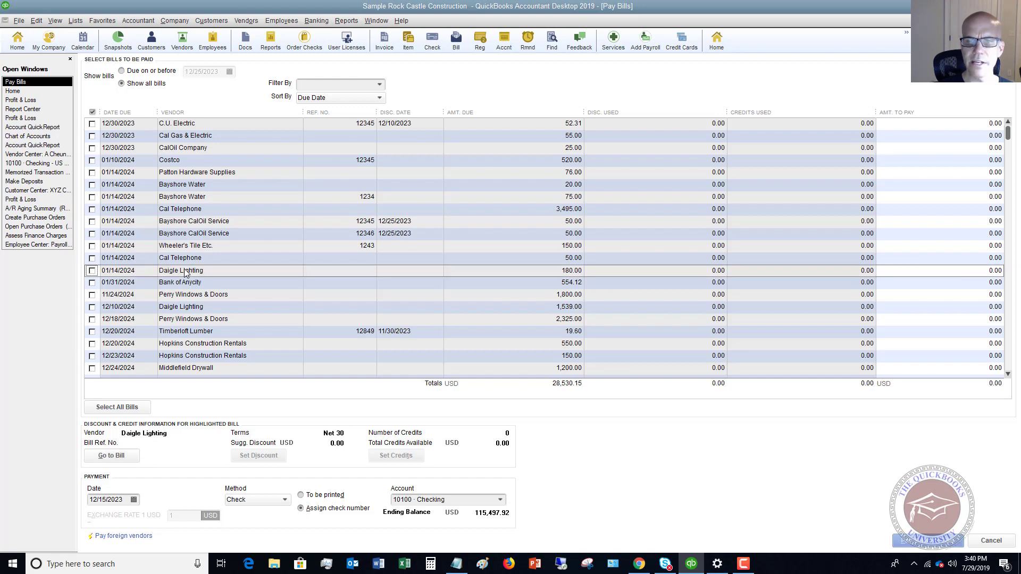
pyautogui.click(92, 271)
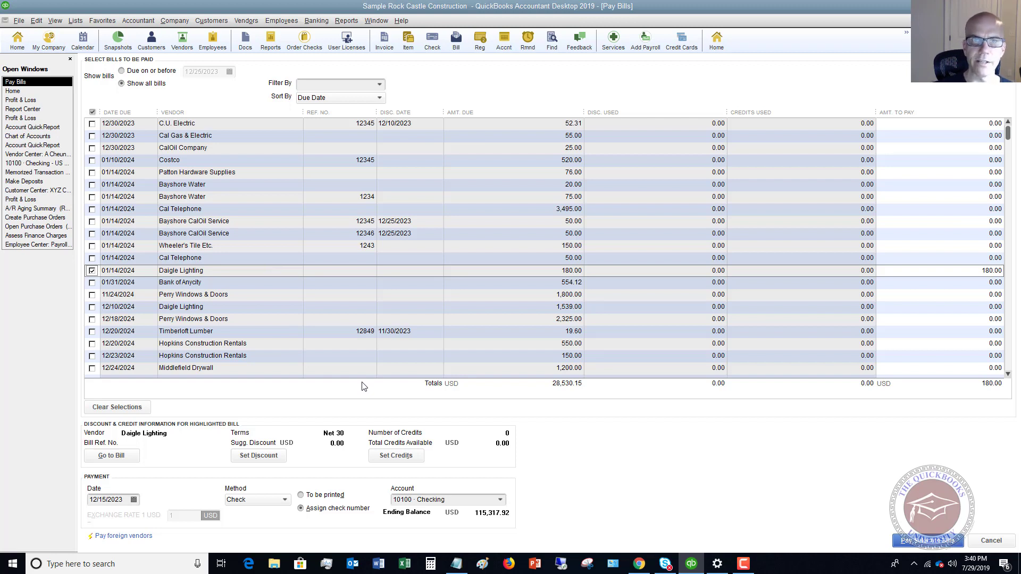
pyautogui.click(286, 500)
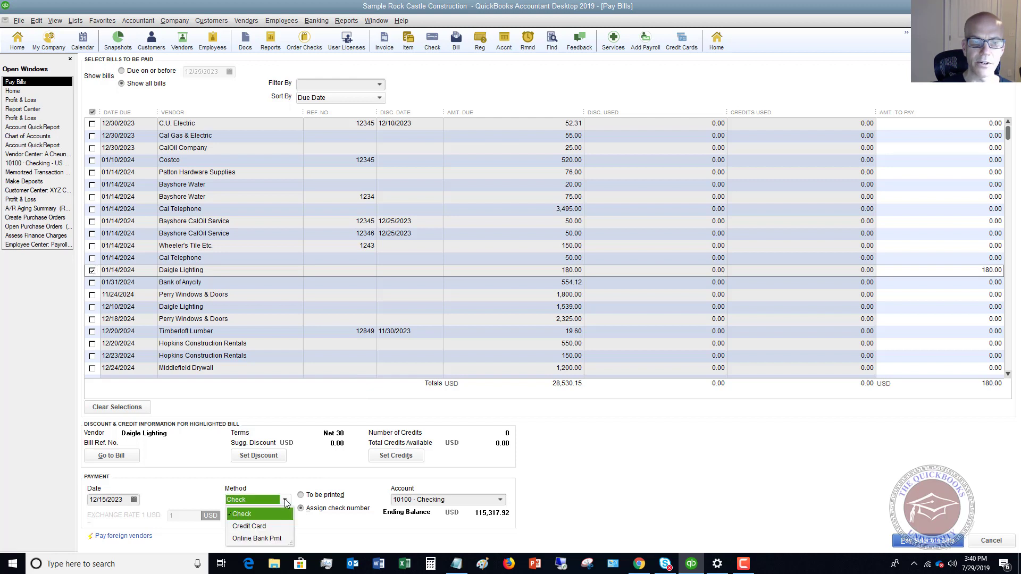
pyautogui.click(260, 528)
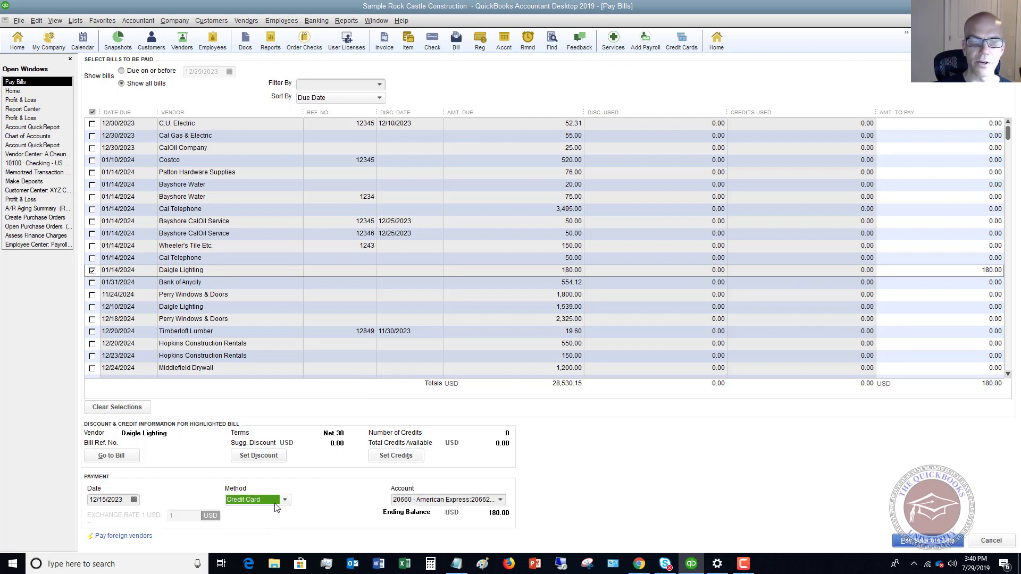
pyautogui.click(500, 500)
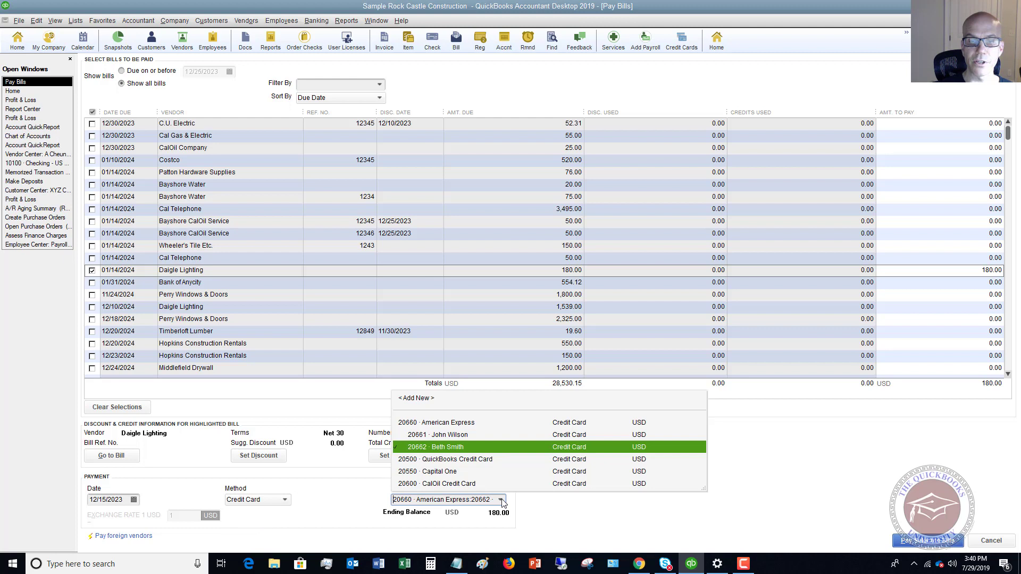
pyautogui.click(457, 471)
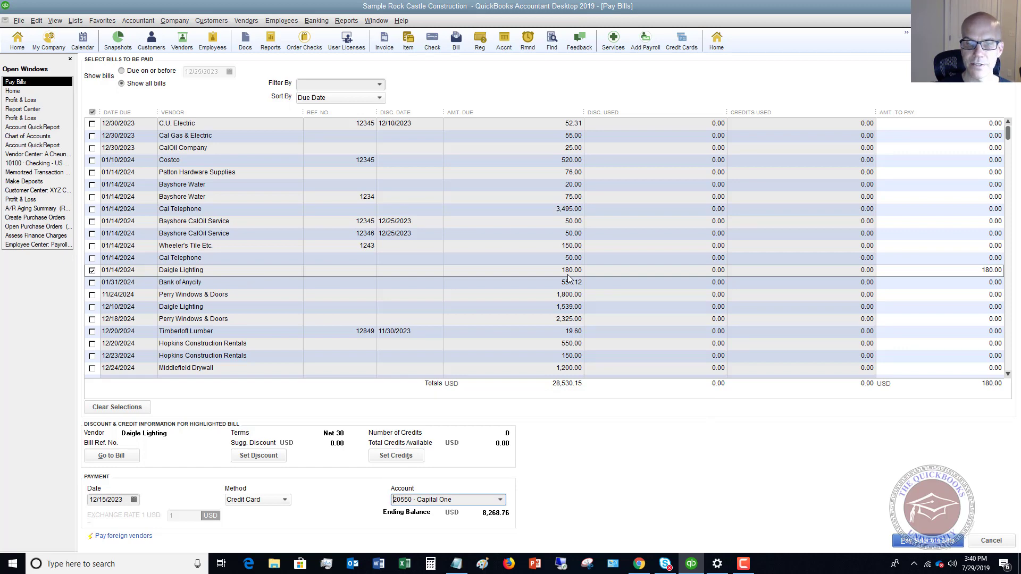
pyautogui.click(926, 541)
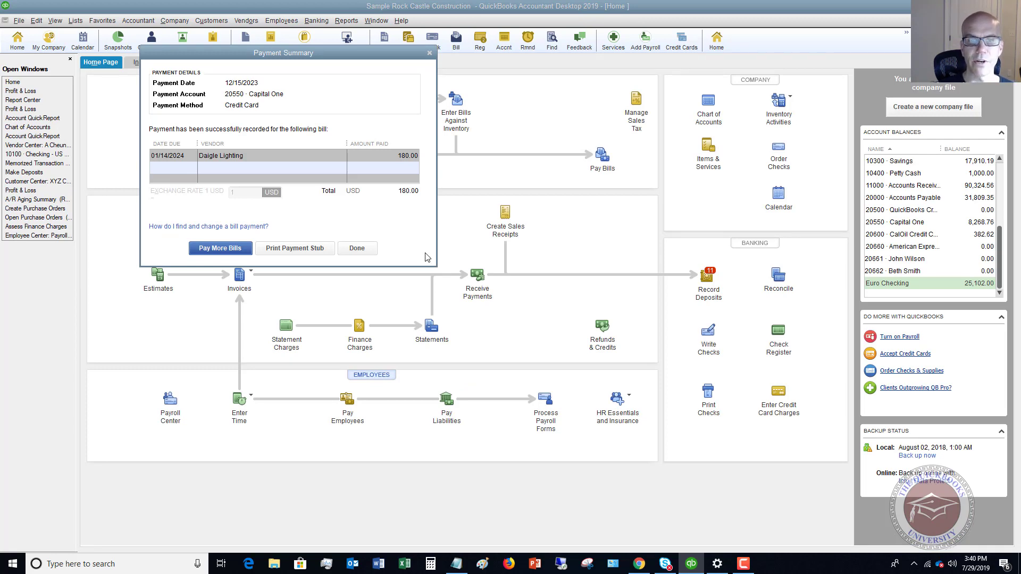
# Step: Close the Payment Summary with Done to return to the Home page
pyautogui.click(356, 248)
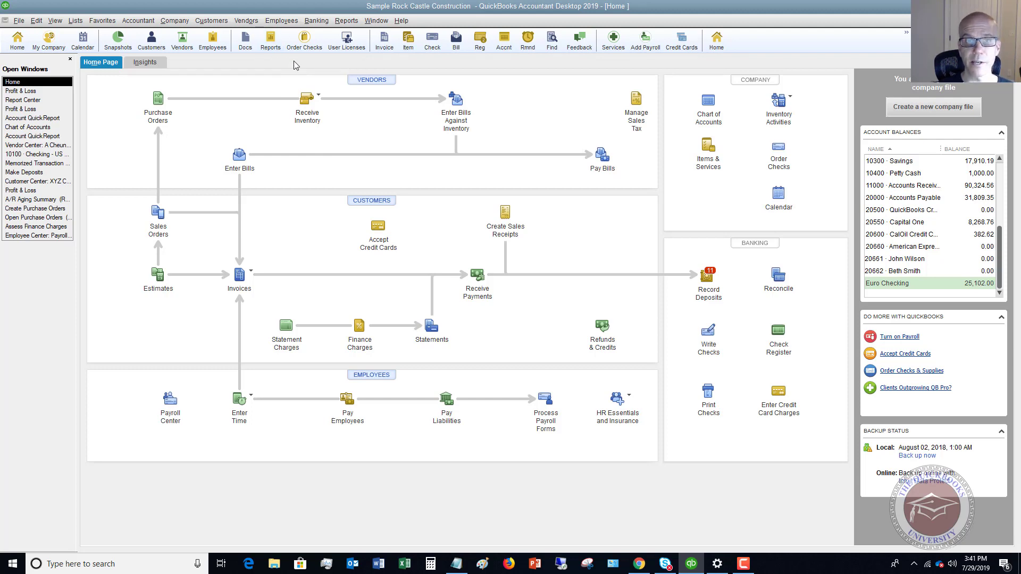
# Step: Start a new credit card charge on the 20550 Capital One account
pyautogui.click(317, 20)
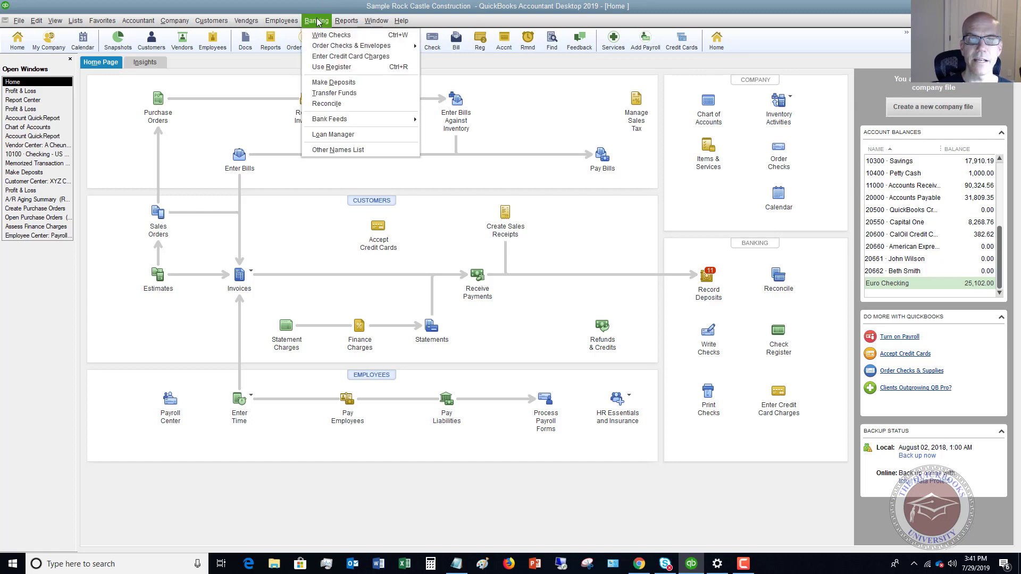
pyautogui.click(345, 55)
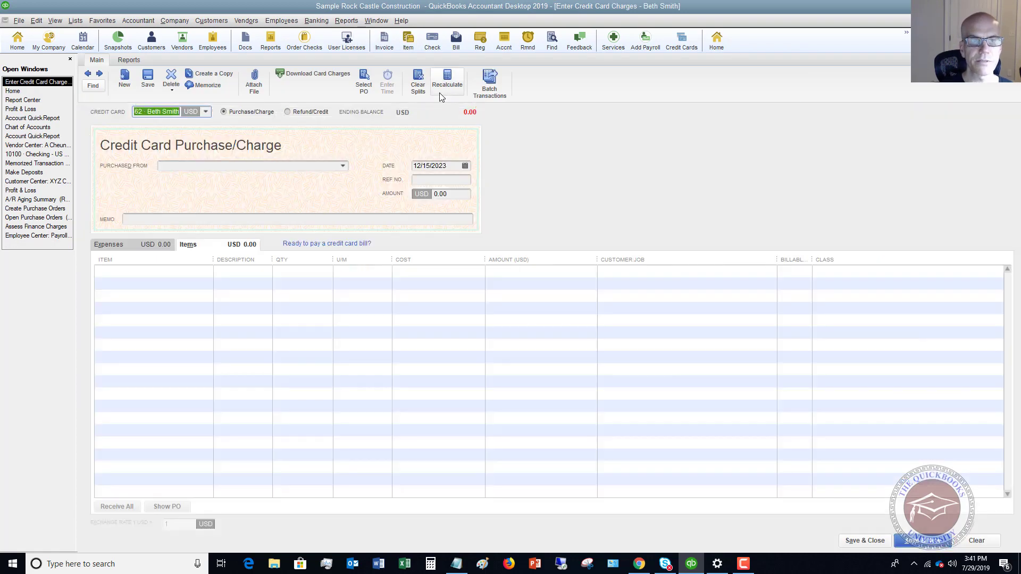
pyautogui.click(206, 111)
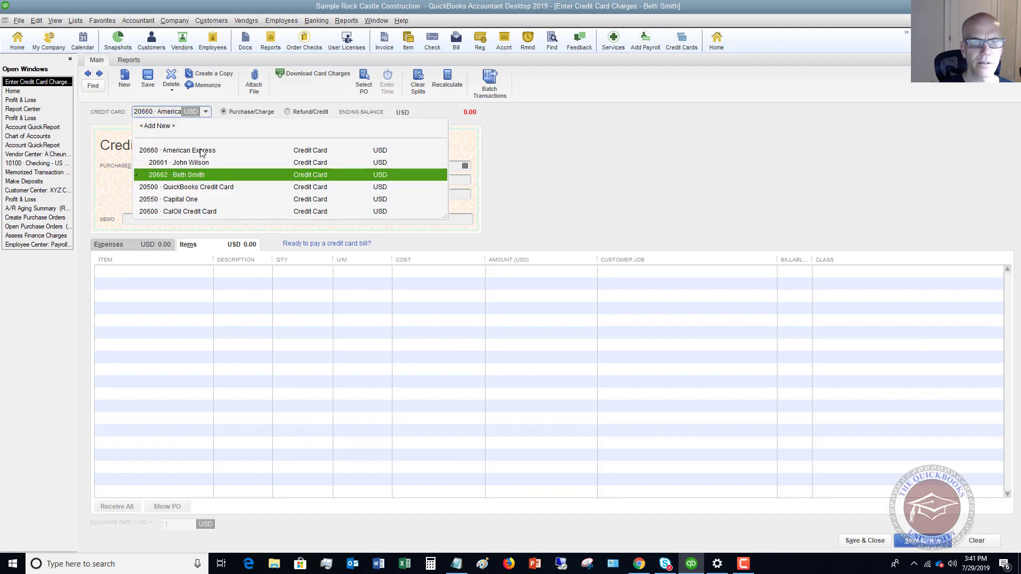
pyautogui.click(184, 199)
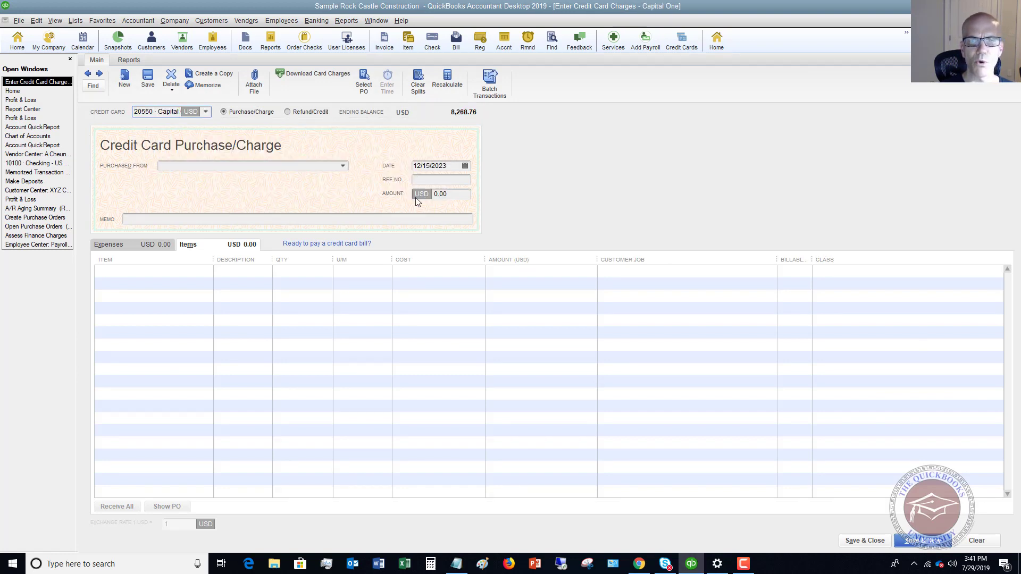
# Step: Set Purchased From to Lew Plumbing and decline its open purchase orders
pyautogui.click(200, 163)
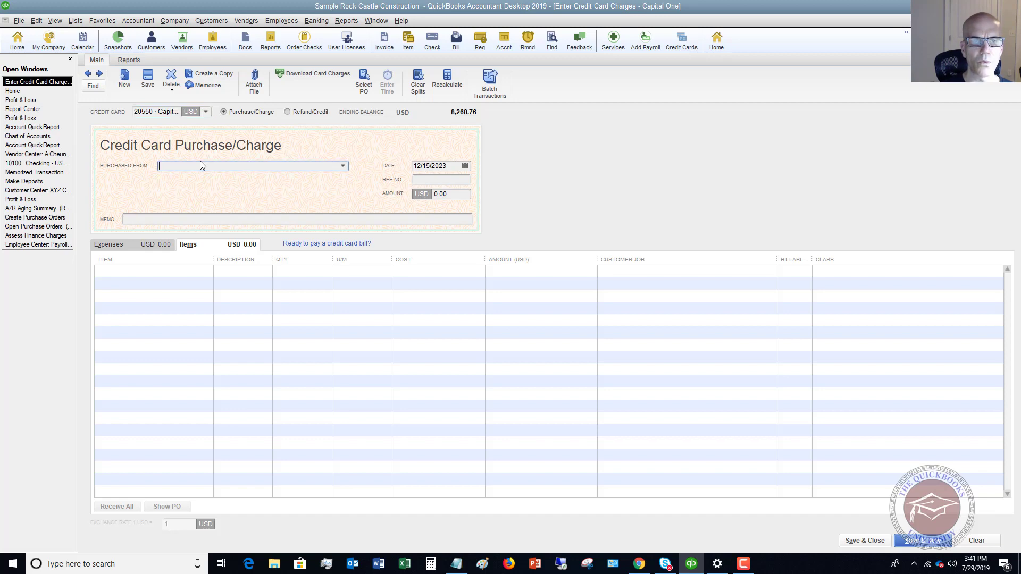
pyautogui.click(343, 167)
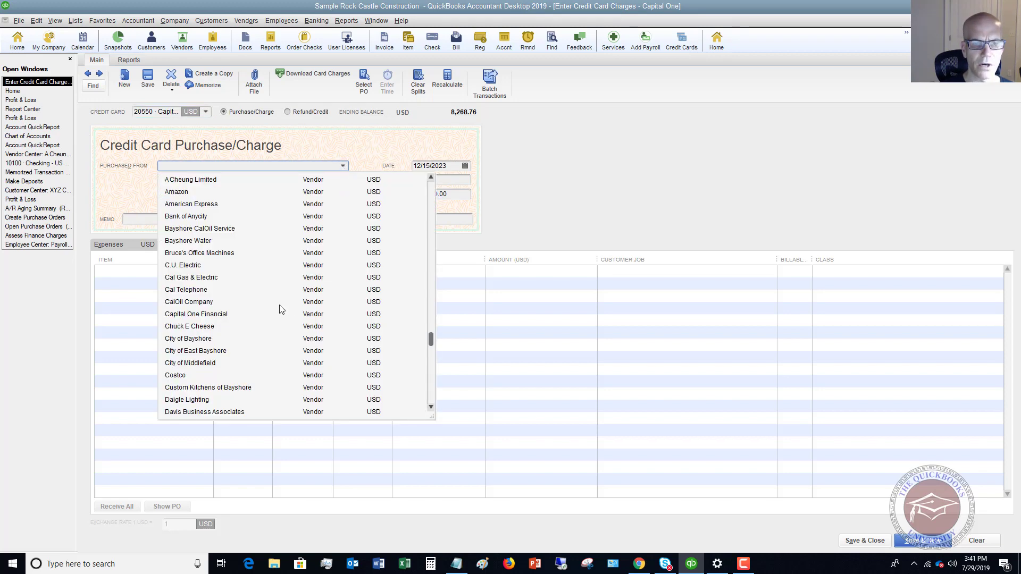
pyautogui.scroll(-5, 261, 314)
pyautogui.scroll(-4, 261, 314)
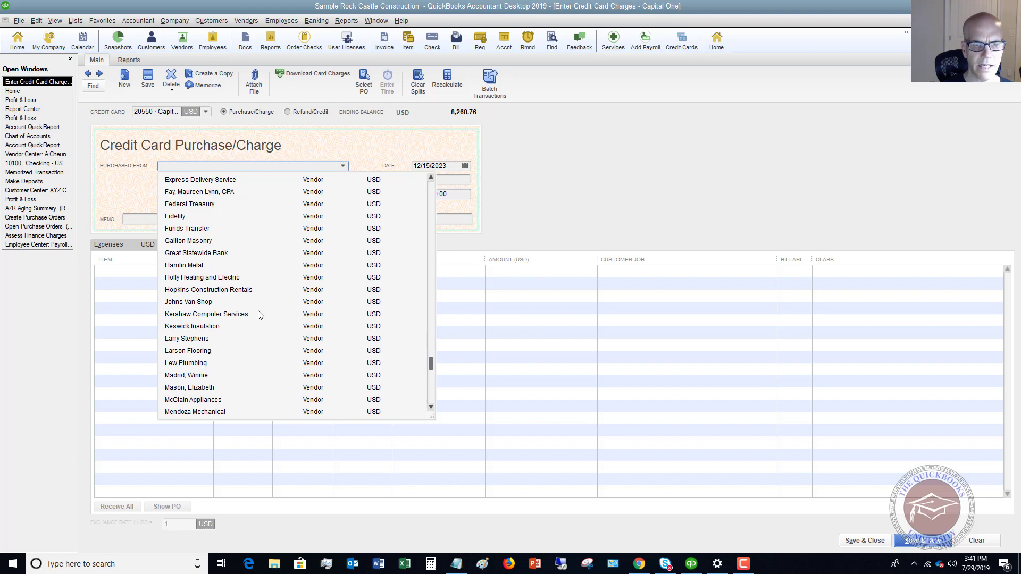
pyautogui.click(181, 363)
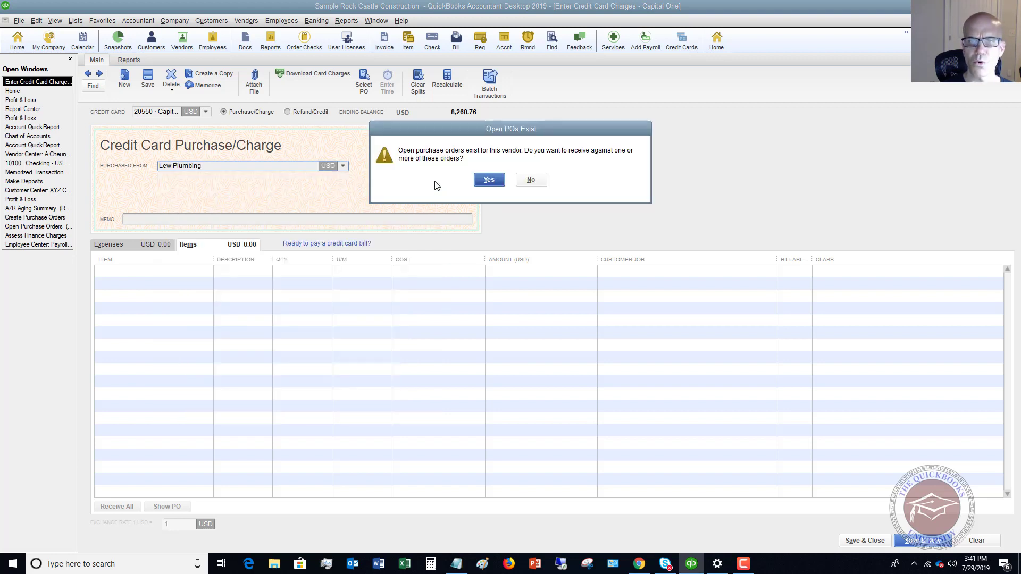
pyautogui.click(531, 180)
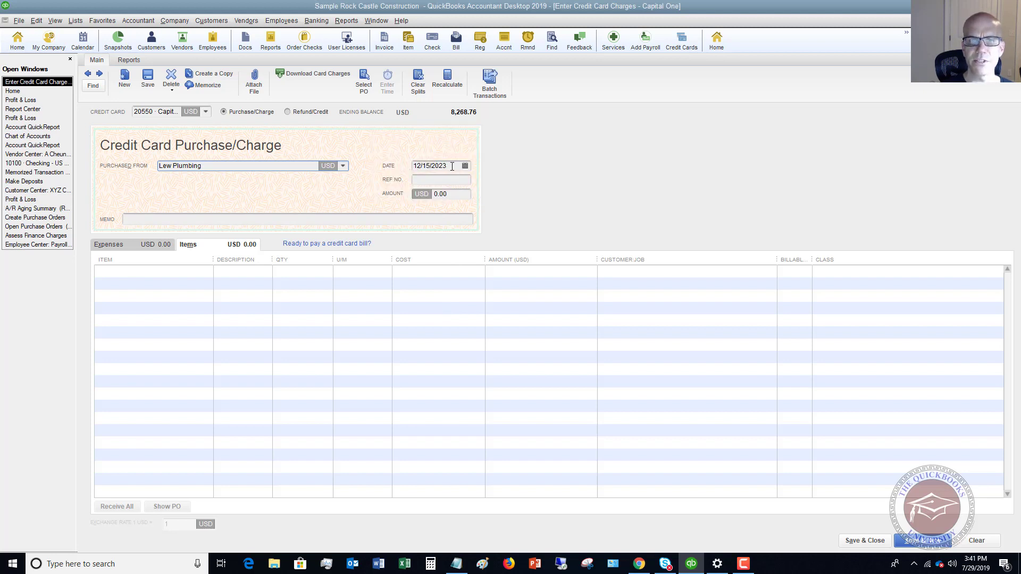
pyautogui.click(434, 180)
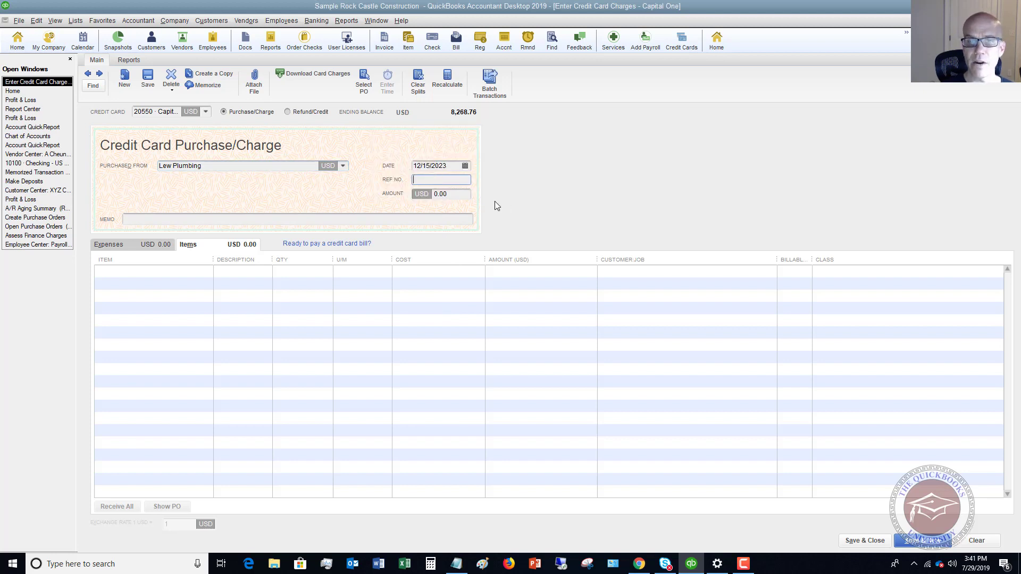
# Step: Choose Wood Door:Exterior as the first item line on the charge's Items tab
pyautogui.click(459, 194)
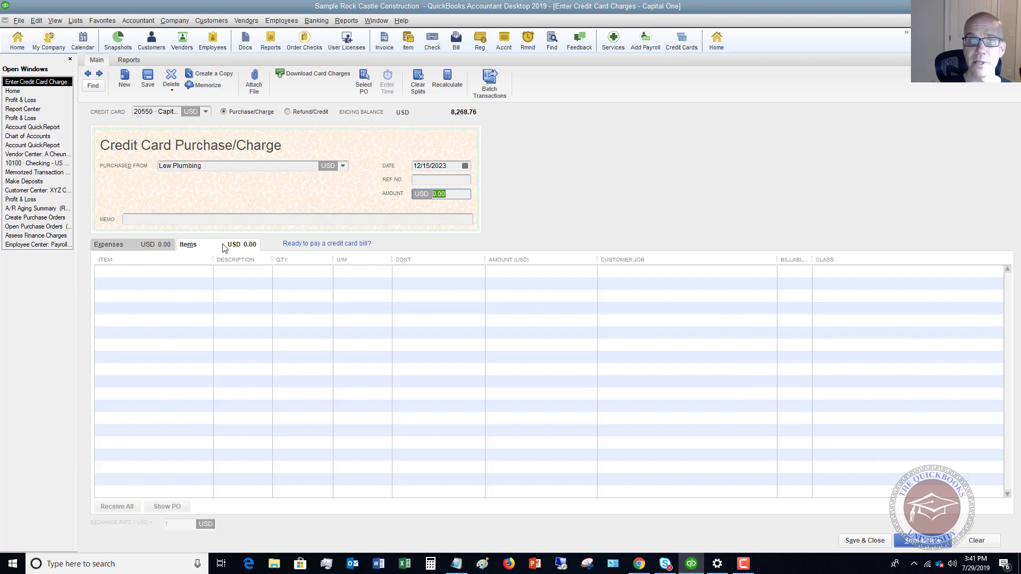
pyautogui.click(127, 243)
pyautogui.click(212, 244)
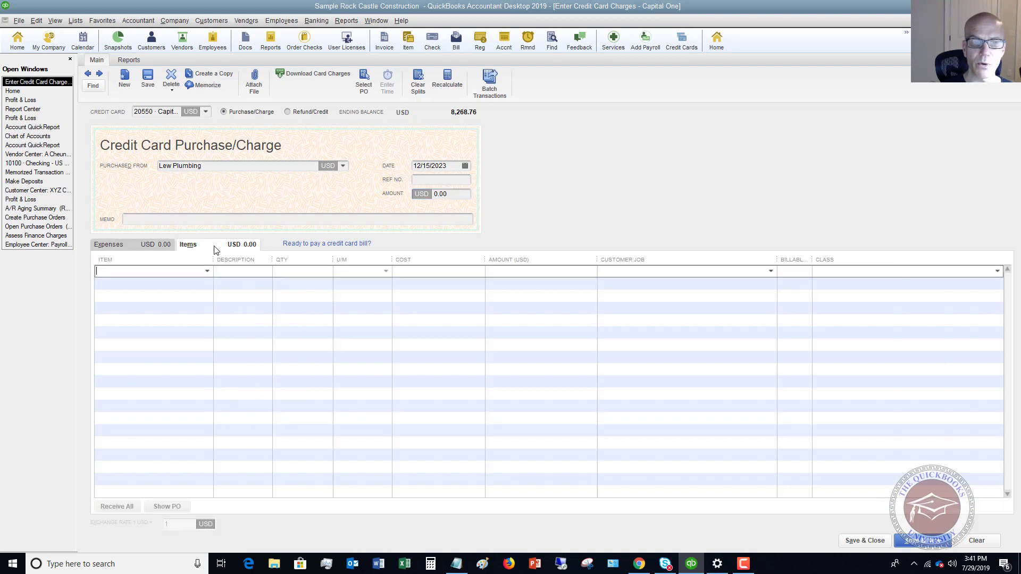
pyautogui.click(208, 271)
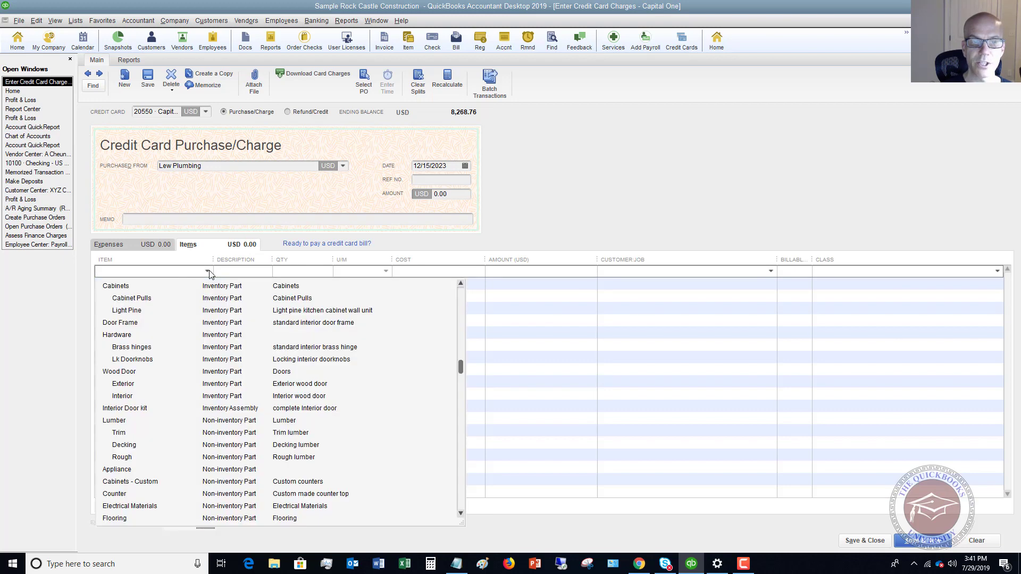
pyautogui.click(128, 386)
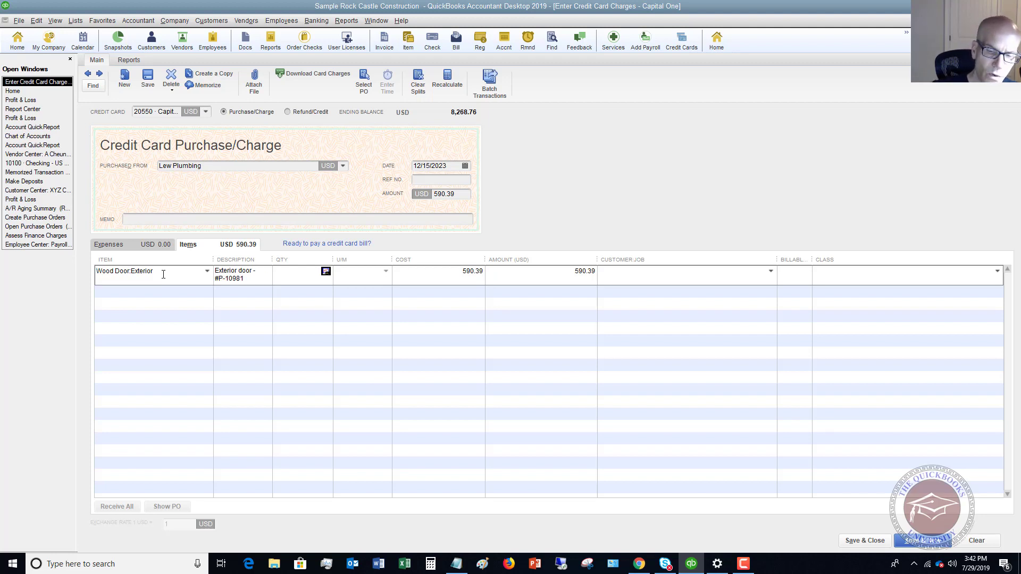
# Step: Set the door line to 50 at 200.00 each, class Remodel, totalling 10,000.00
pyautogui.write('50')
pyautogui.press('Tab')
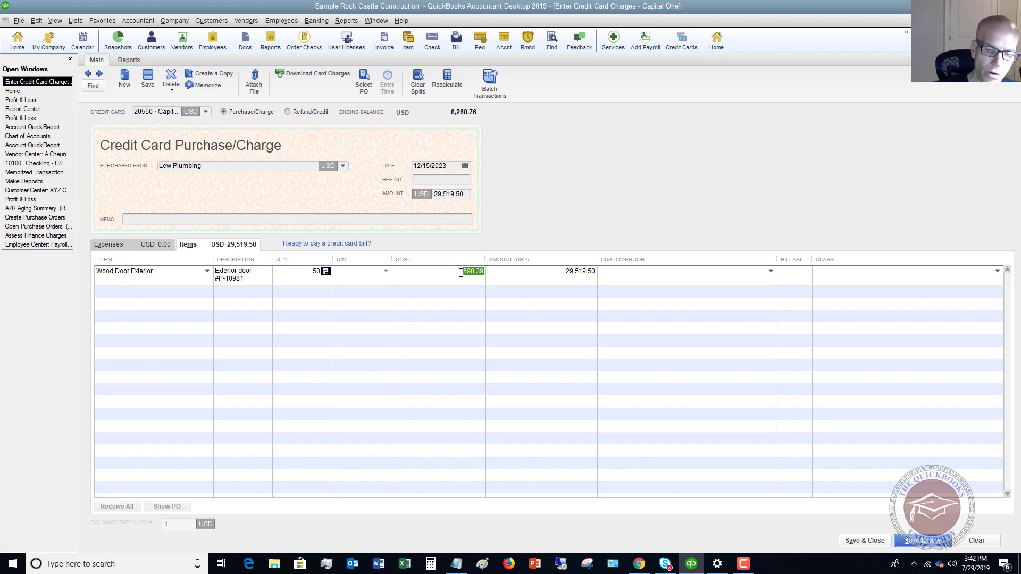
pyautogui.write('200')
pyautogui.press('Tab')
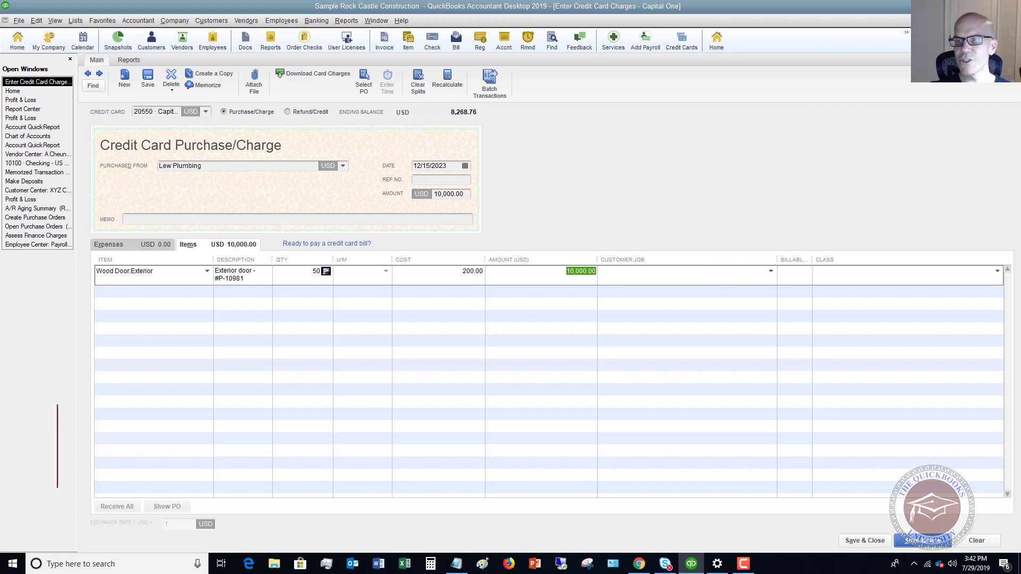
pyautogui.click(998, 271)
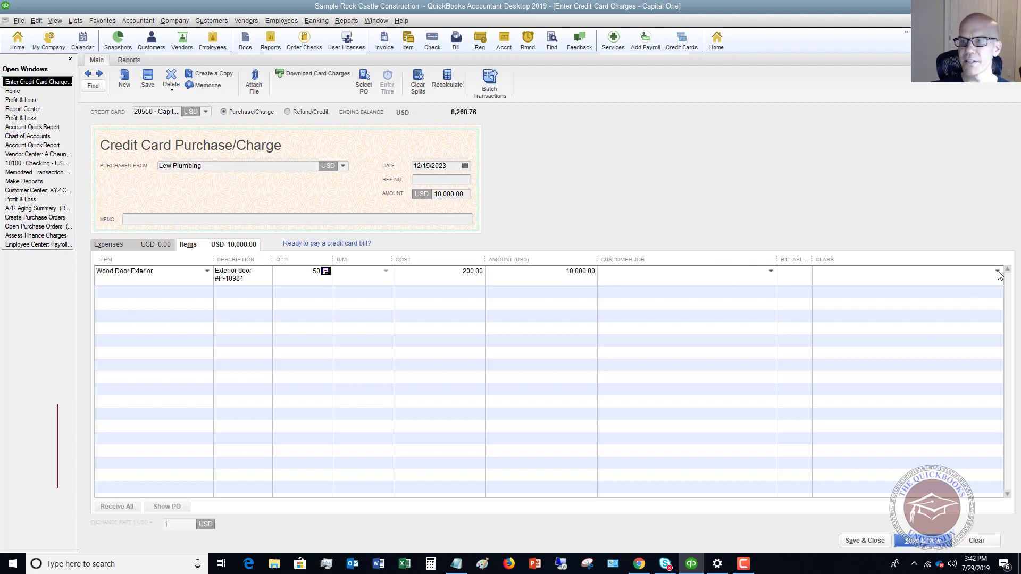
pyautogui.click(833, 323)
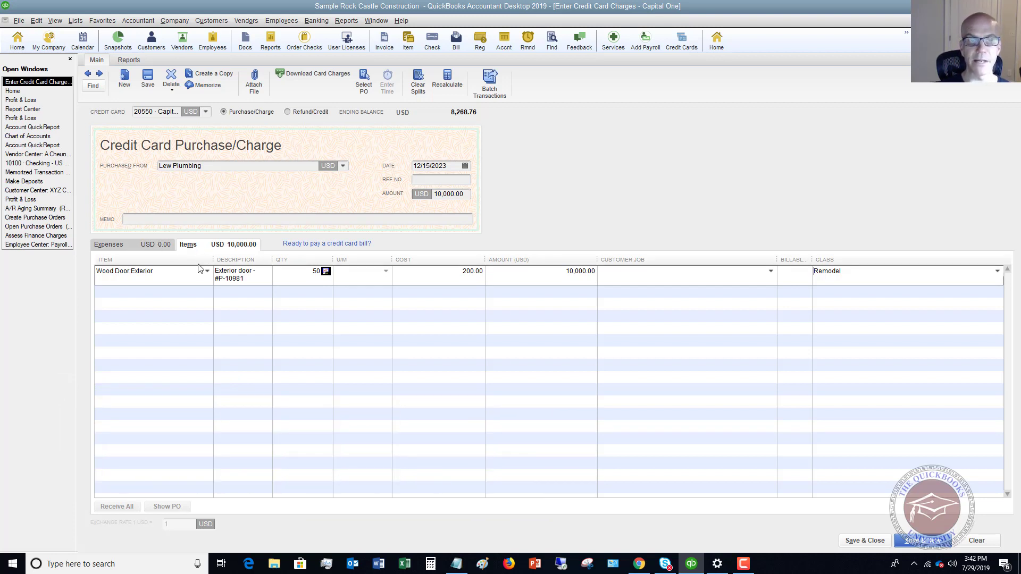
# Step: Save and close the Lew Plumbing charge, choosing Save Anyway at the class warning
pyautogui.click(868, 543)
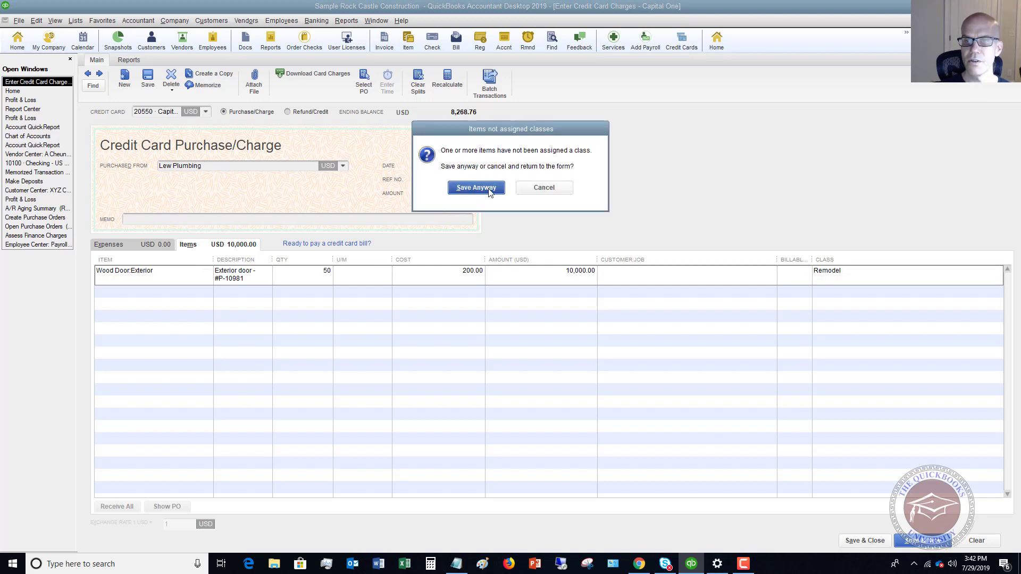
pyautogui.click(489, 188)
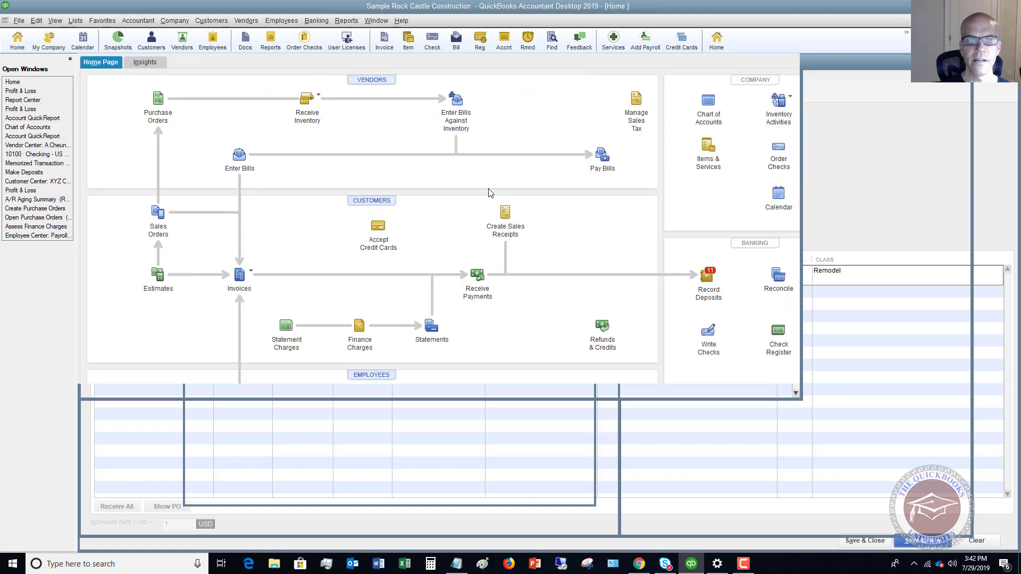